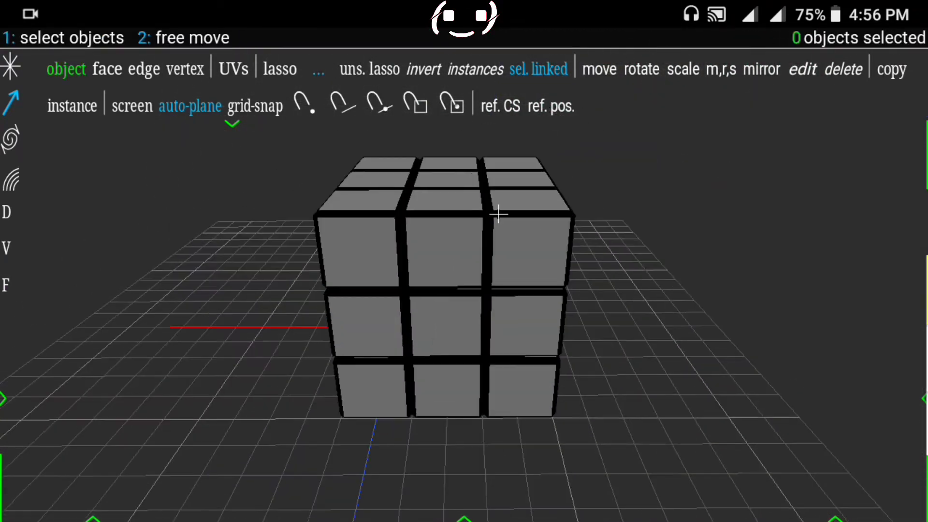
# - Lasso-select all of the cube's vertices in vertex mode
pyautogui.click(185, 69)
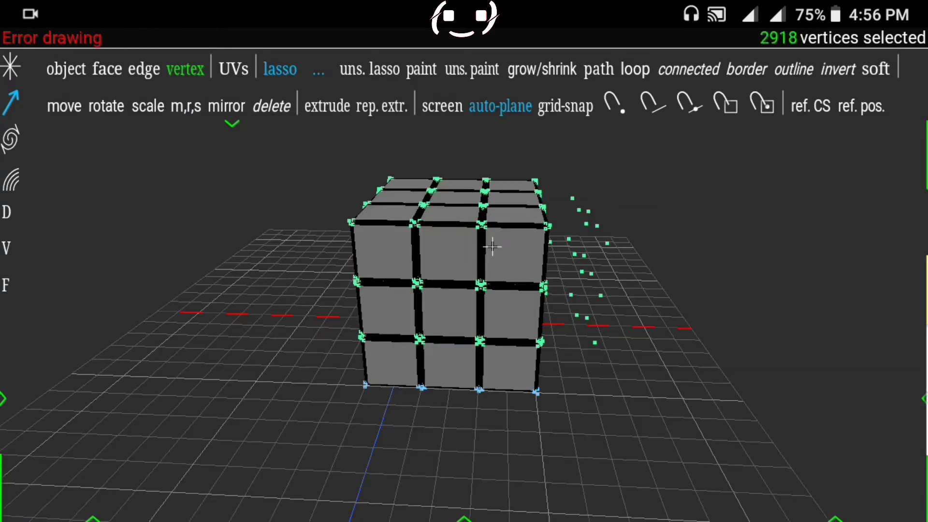
pyautogui.moveTo(628, 241)
pyautogui.mouseDown()
pyautogui.moveTo(529, 243)
pyautogui.moveTo(557, 345)
pyautogui.moveTo(464, 261)
pyautogui.moveTo(555, 348)
pyautogui.mouseUp()
pyautogui.click(548, 236)
pyautogui.click(5, 212)
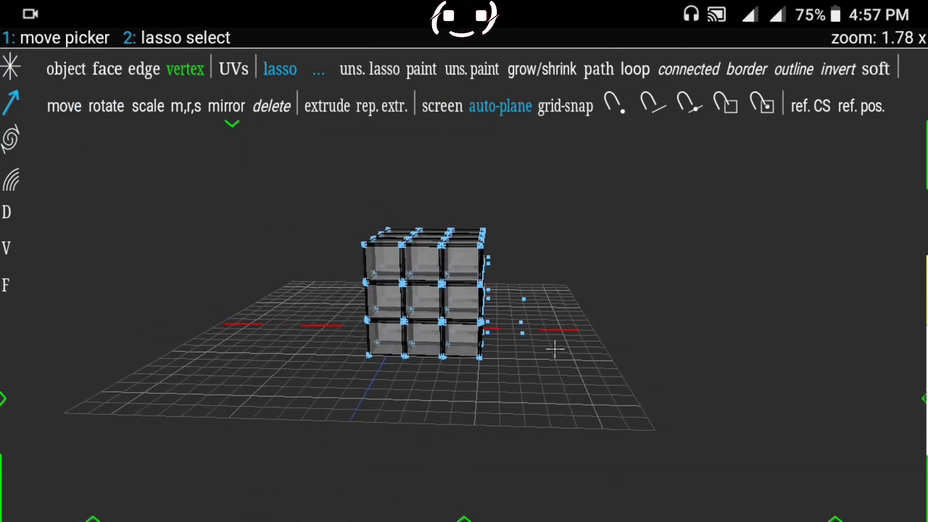
pyautogui.moveTo(387, 251); pyautogui.dragTo(493, 348)
# - In object mode, place the reference coordinate system at the cube's centre
pyautogui.click(66, 69)
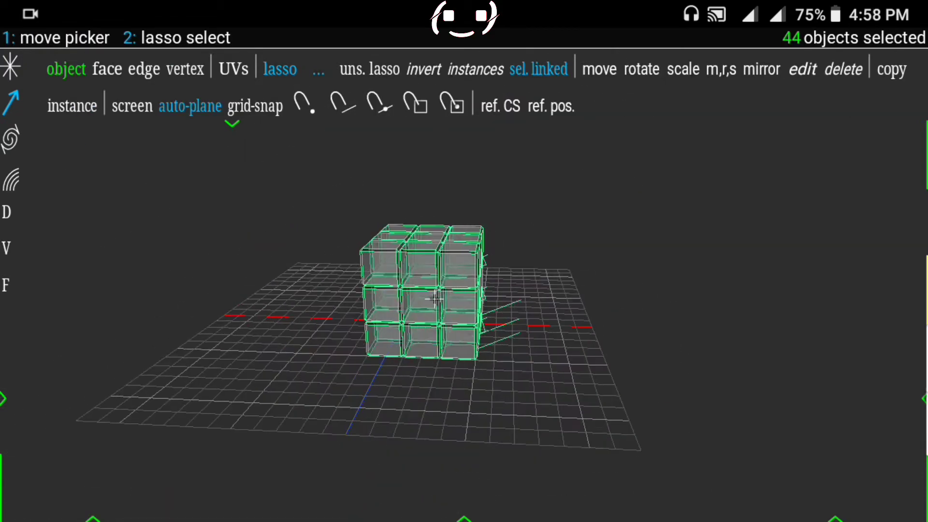
pyautogui.click(501, 106)
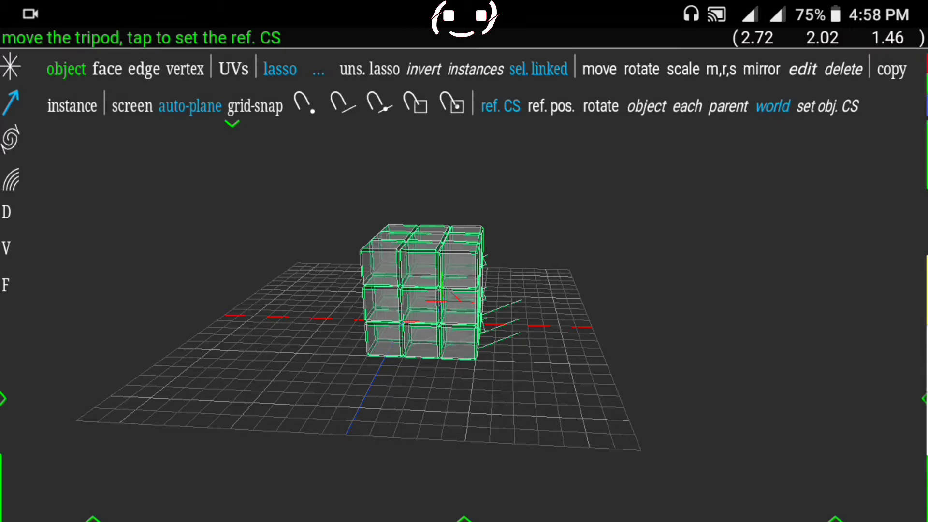
pyautogui.click(436, 299)
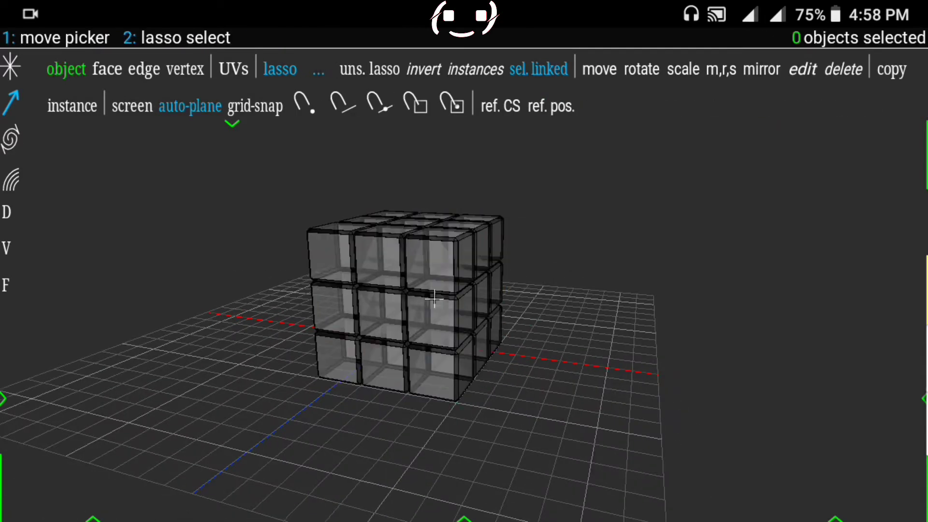
# - Select the cube's front faces and apply the 20201004_164924 texture so that side turns red
pyautogui.click(11, 138)
pyautogui.click(10, 180)
pyautogui.click(248, 69)
pyautogui.click(6, 211)
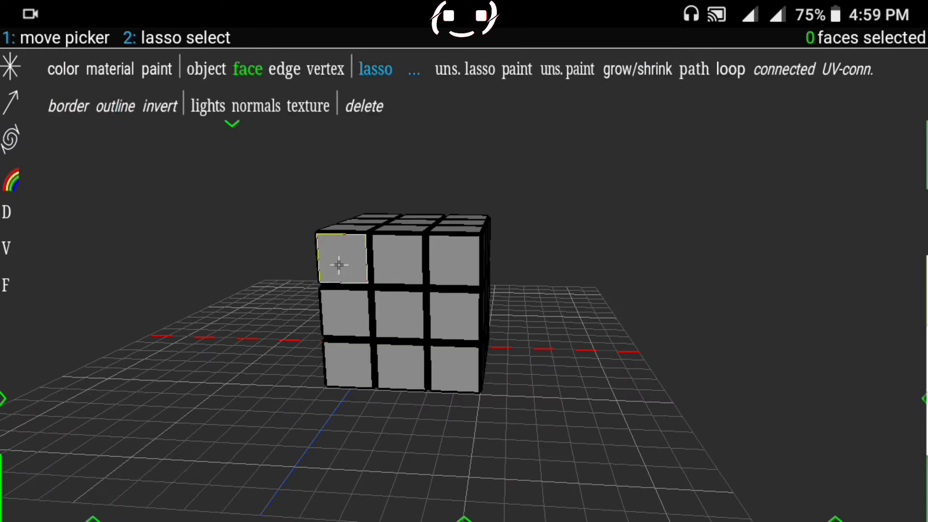
pyautogui.click(443, 356)
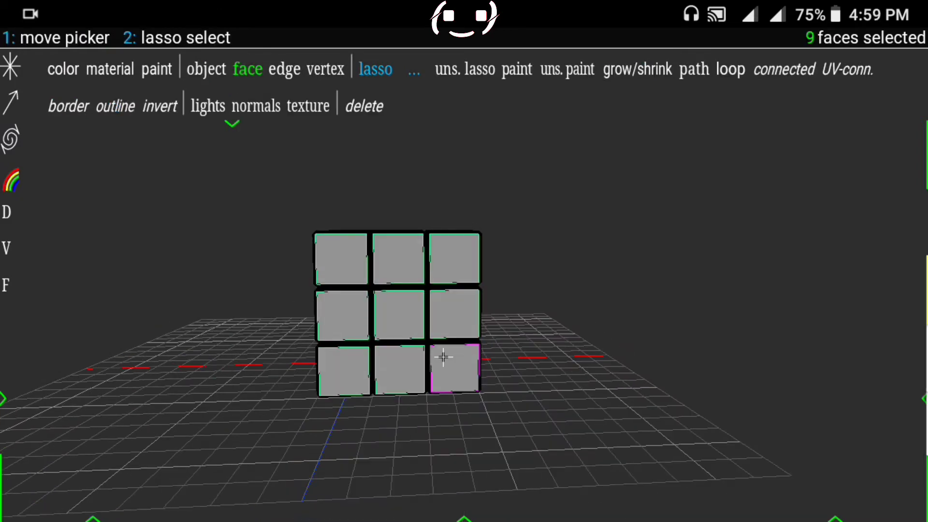
pyautogui.click(110, 69)
pyautogui.click(756, 450)
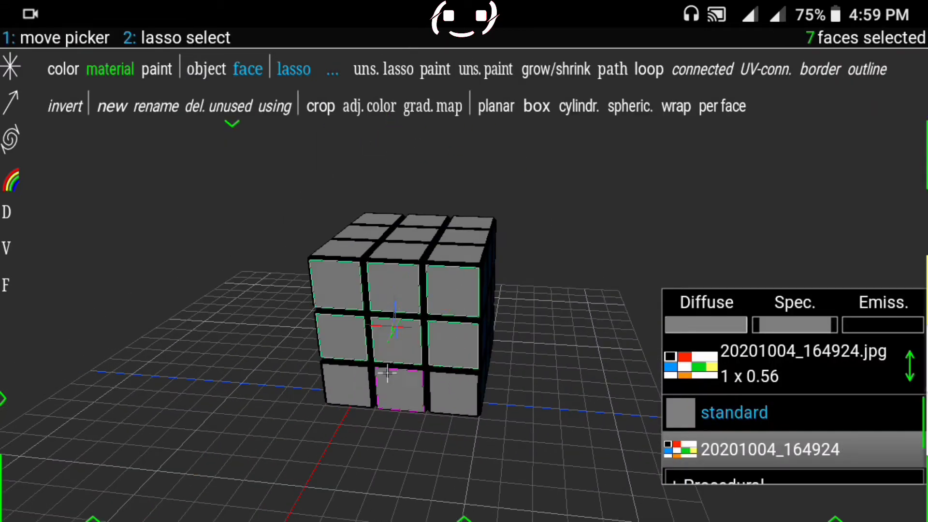
pyautogui.click(756, 449)
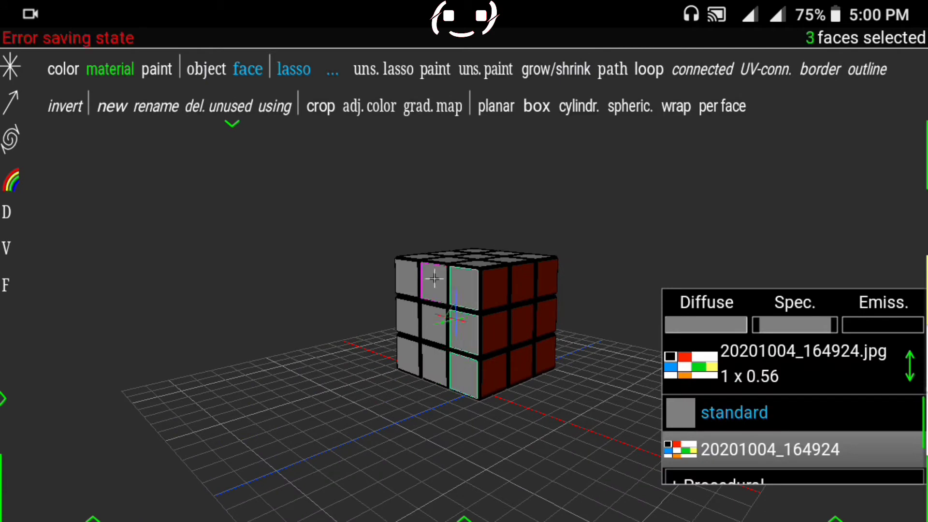
# - Apply the colour texture to the side and top faces, shrinking the projection onto one colour
pyautogui.click(756, 449)
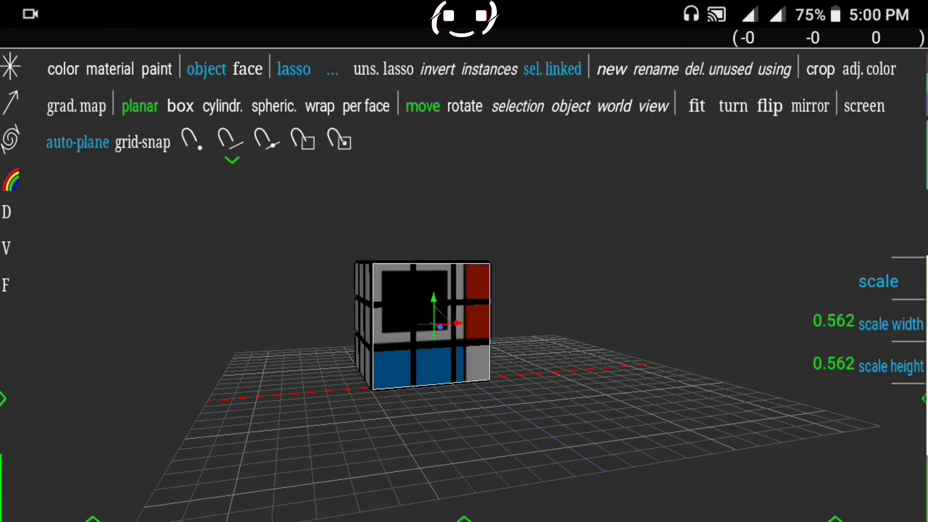
pyautogui.moveTo(320, 262); pyautogui.dragTo(300, 218)
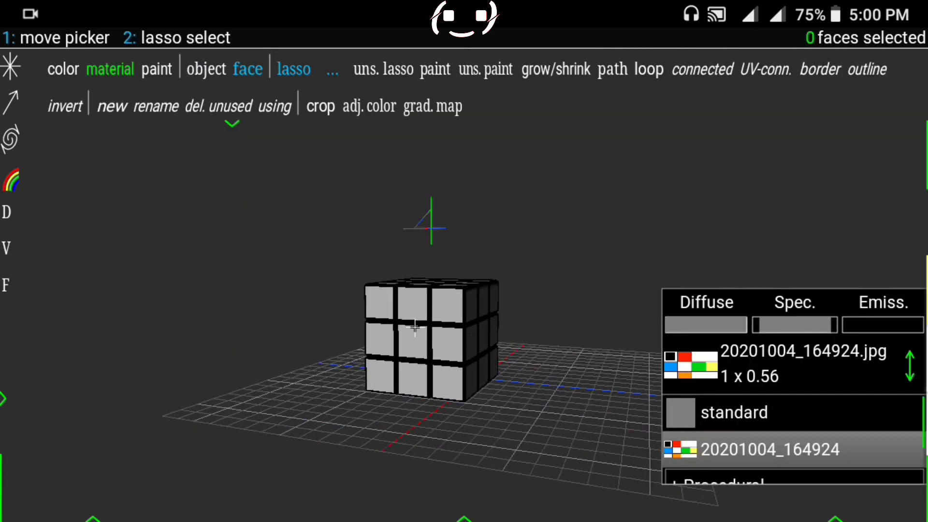
pyautogui.click(770, 449)
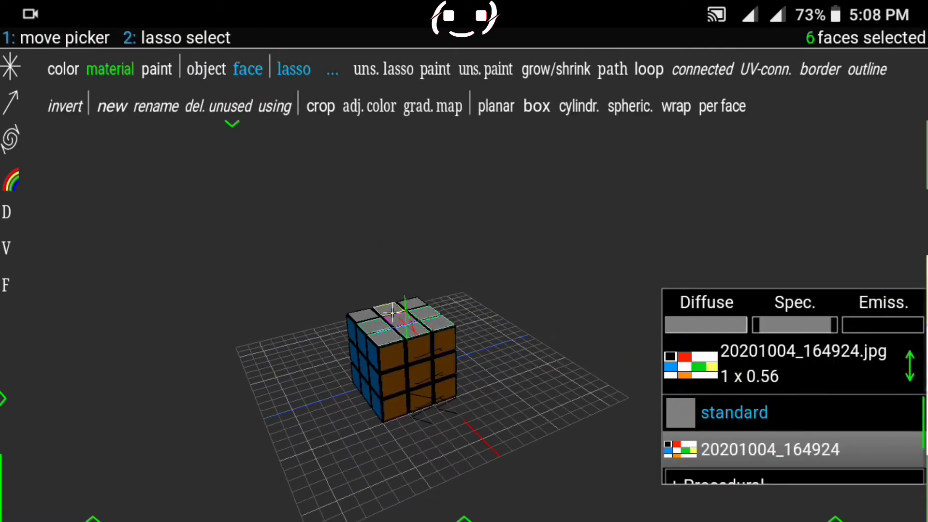
pyautogui.click(770, 449)
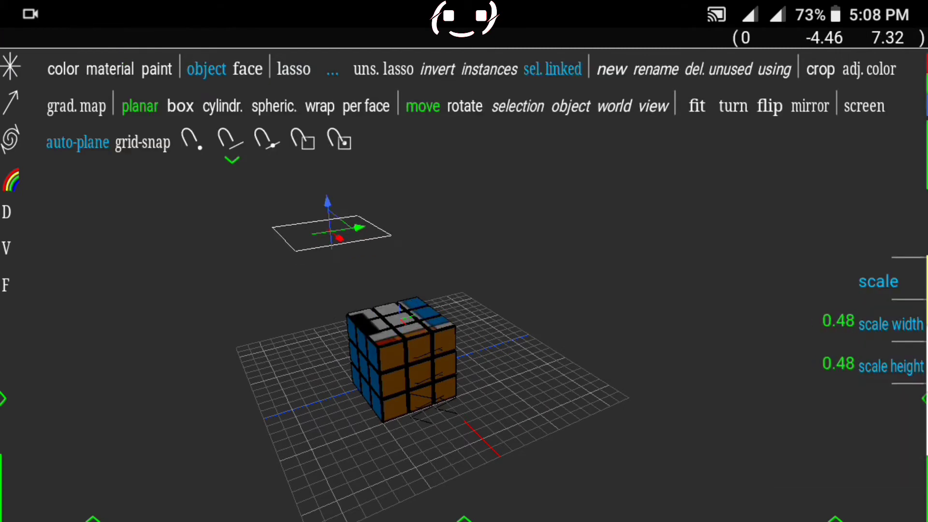
# - Move the planar texture projection so a solid colour fills each side's faces
pyautogui.moveTo(483, 217)
pyautogui.mouseDown()
pyautogui.moveTo(483, 363)
pyautogui.moveTo(532, 314)
pyautogui.mouseUp()
pyautogui.moveTo(483, 338); pyautogui.dragTo(522, 319)
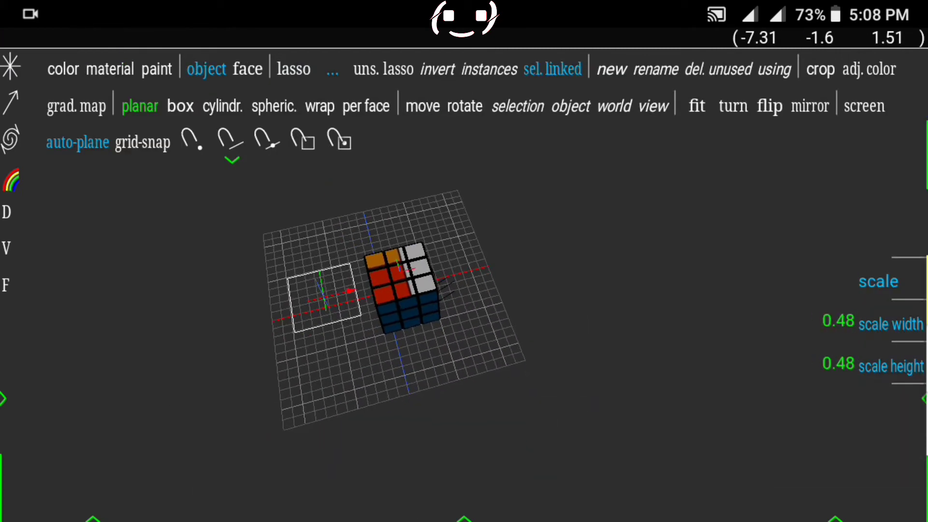
pyautogui.moveTo(483, 363); pyautogui.dragTo(483, 217)
pyautogui.moveTo(483, 338); pyautogui.dragTo(483, 290)
pyautogui.click(422, 106)
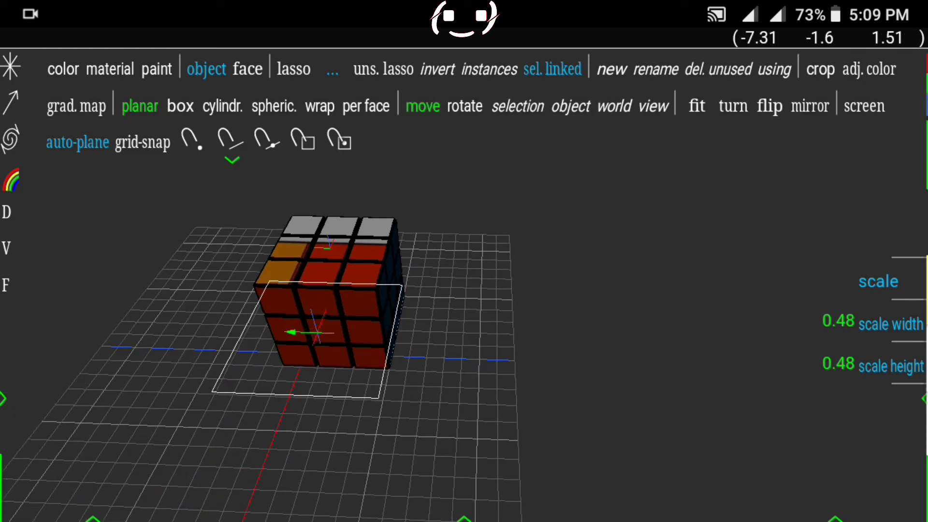
pyautogui.moveTo(299, 334); pyautogui.dragTo(167, 326)
pyautogui.moveTo(483, 338)
pyautogui.mouseDown()
pyautogui.moveTo(483, 290)
pyautogui.moveTo(483, 363)
pyautogui.mouseUp()
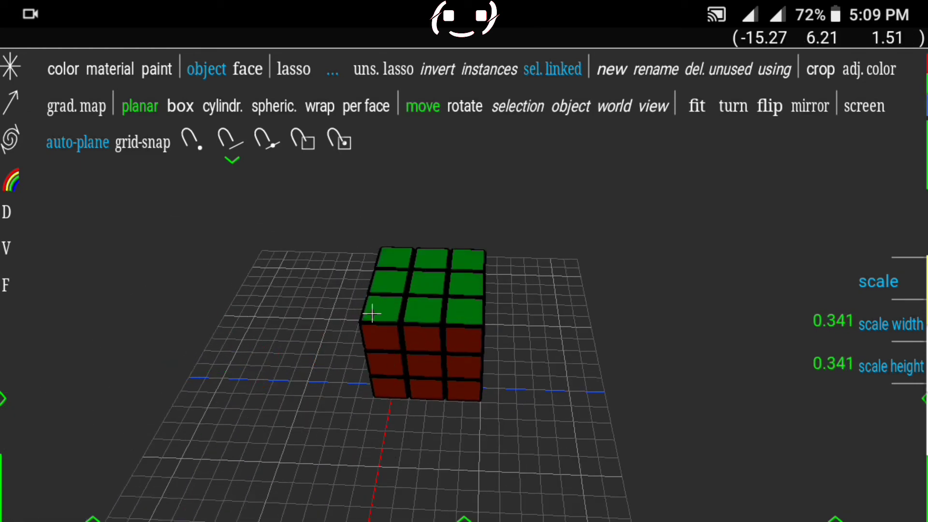
# - Return from texture mapping to face material mode and bring up the display options
pyautogui.click(248, 69)
pyautogui.click(6, 211)
pyautogui.moveTo(483, 338)
pyautogui.mouseDown()
pyautogui.moveTo(483, 290)
pyautogui.moveTo(484, 300)
pyautogui.mouseUp()
# - Project the colour texture onto the plain side's faces and scale it so that side shows yellow
pyautogui.click(6, 211)
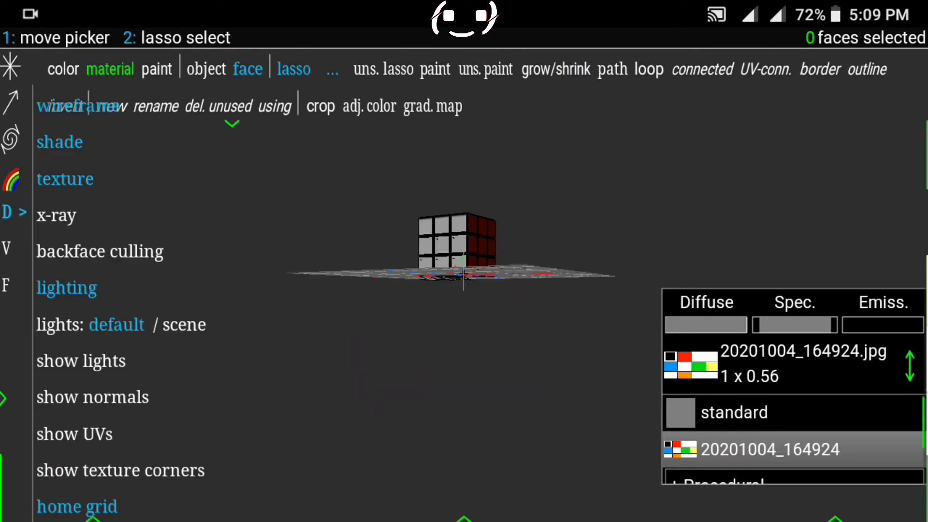
pyautogui.click(6, 211)
pyautogui.moveTo(483, 338)
pyautogui.mouseDown()
pyautogui.moveTo(508, 314)
pyautogui.moveTo(483, 362)
pyautogui.moveTo(508, 314)
pyautogui.mouseUp()
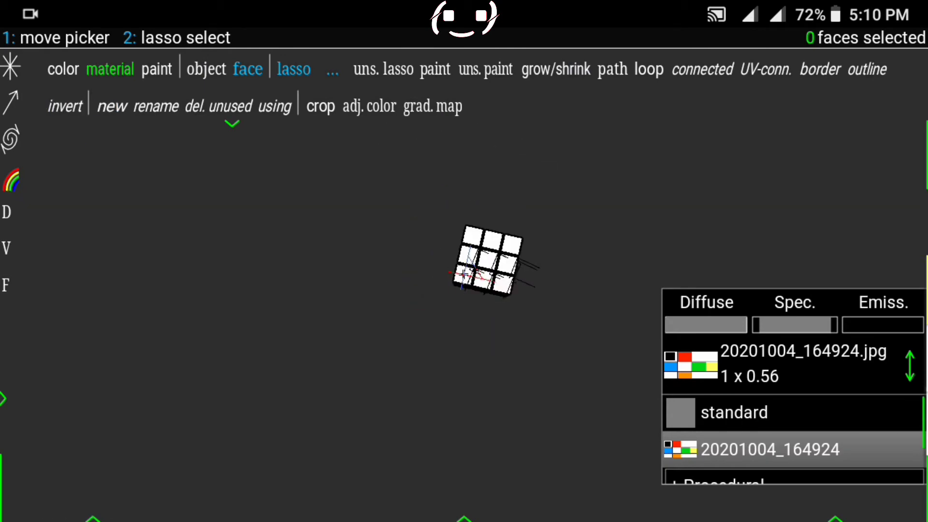
pyautogui.scroll(3, 483, 251)
pyautogui.click(505, 205)
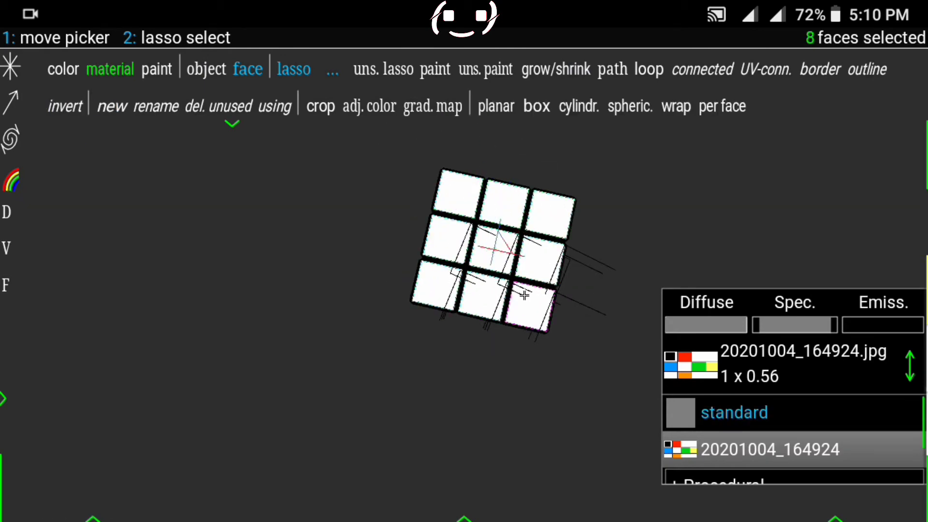
pyautogui.click(495, 105)
pyautogui.moveTo(483, 241)
pyautogui.mouseDown()
pyautogui.moveTo(507, 218)
pyautogui.moveTo(483, 271)
pyautogui.moveTo(483, 314)
pyautogui.moveTo(522, 203)
pyautogui.mouseUp()
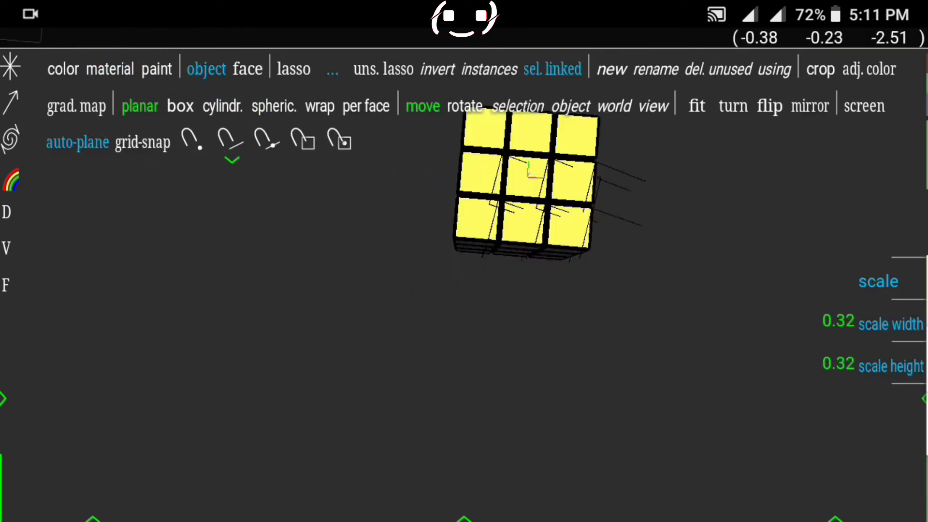
pyautogui.moveTo(529, 169)
pyautogui.mouseDown()
pyautogui.moveTo(483, 193)
pyautogui.moveTo(483, 242)
pyautogui.mouseUp()
pyautogui.click(110, 69)
pyautogui.scroll(3, 463, 275)
# - Select the leftover helper Object entries from the scene object list in object mode
pyautogui.click(248, 69)
pyautogui.click(781, 441)
pyautogui.scroll(1, 843, 387)
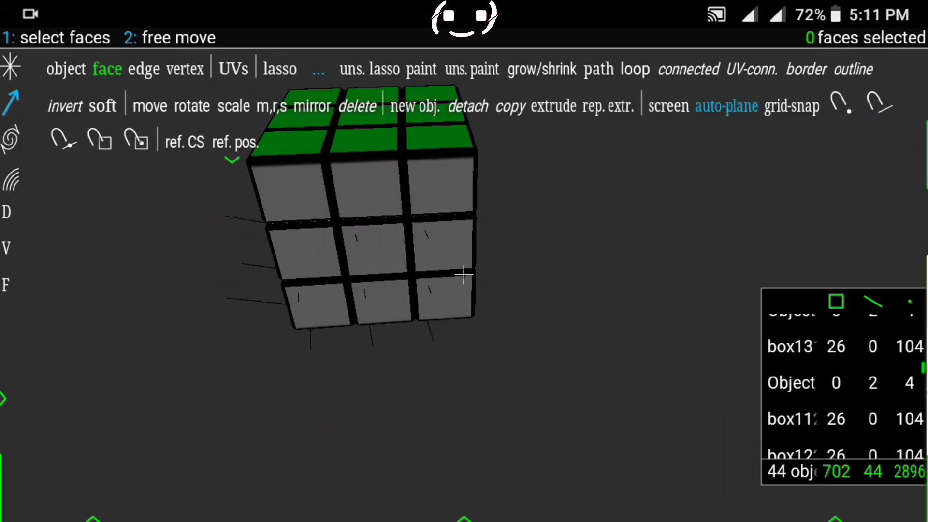
pyautogui.scroll(-1, 843, 387)
pyautogui.click(66, 69)
pyautogui.click(427, 338)
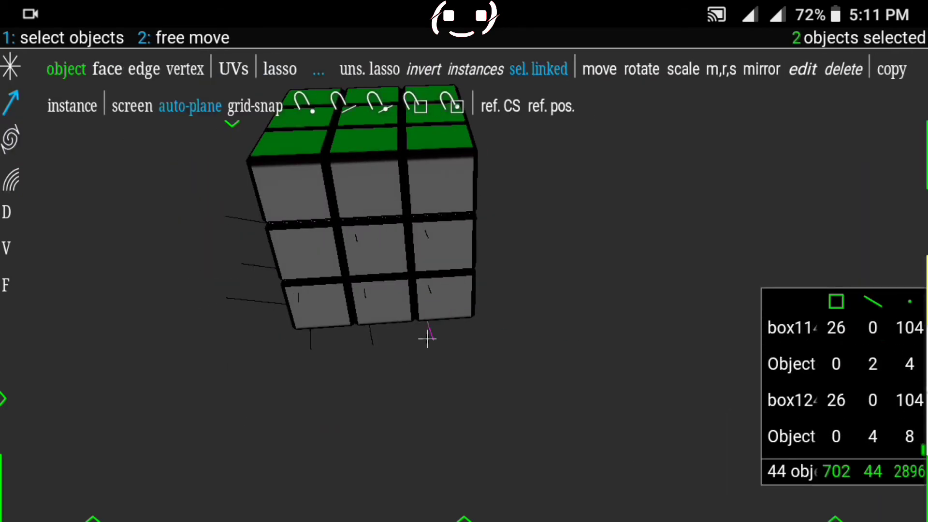
pyautogui.scroll(1, 843, 386)
pyautogui.click(793, 435)
pyautogui.click(792, 340)
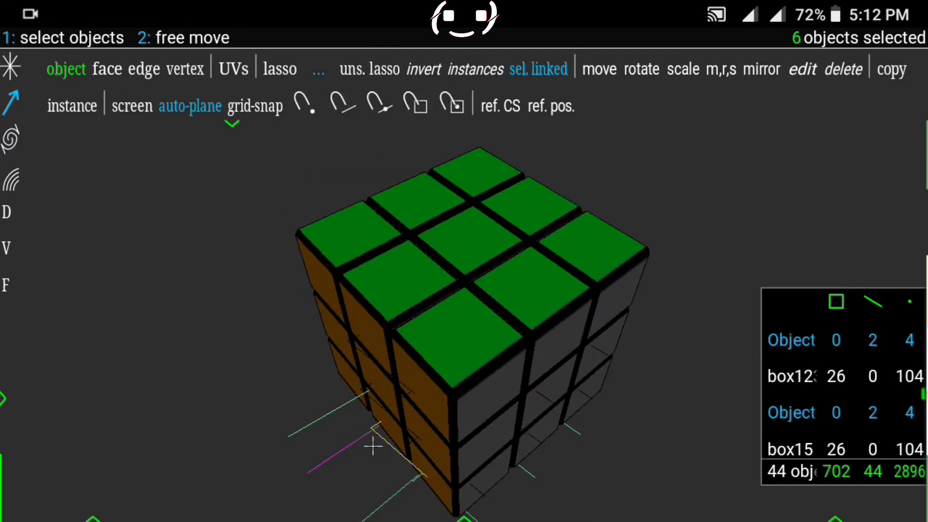
# - Inspect the cube in see-through view, then return it to solid shading
pyautogui.moveTo(389, 372); pyautogui.dragTo(428, 363)
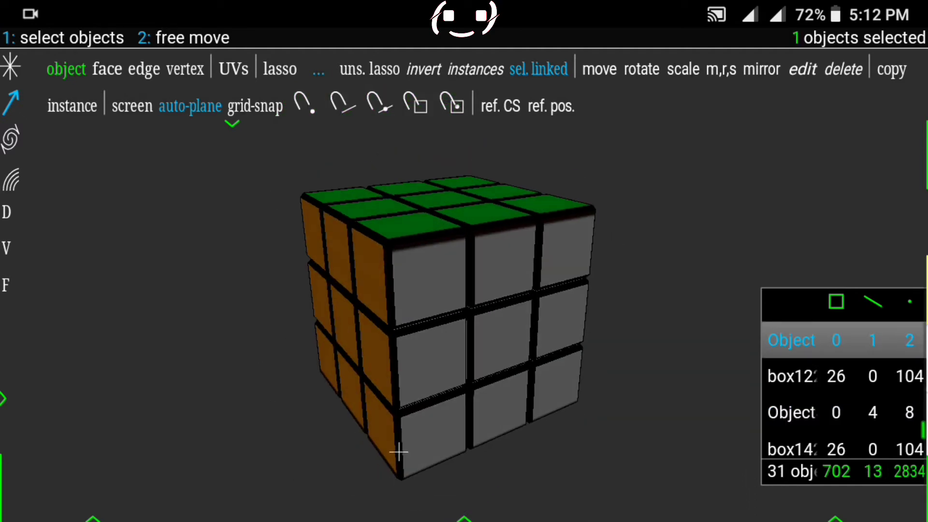
pyautogui.click(6, 211)
pyautogui.click(57, 215)
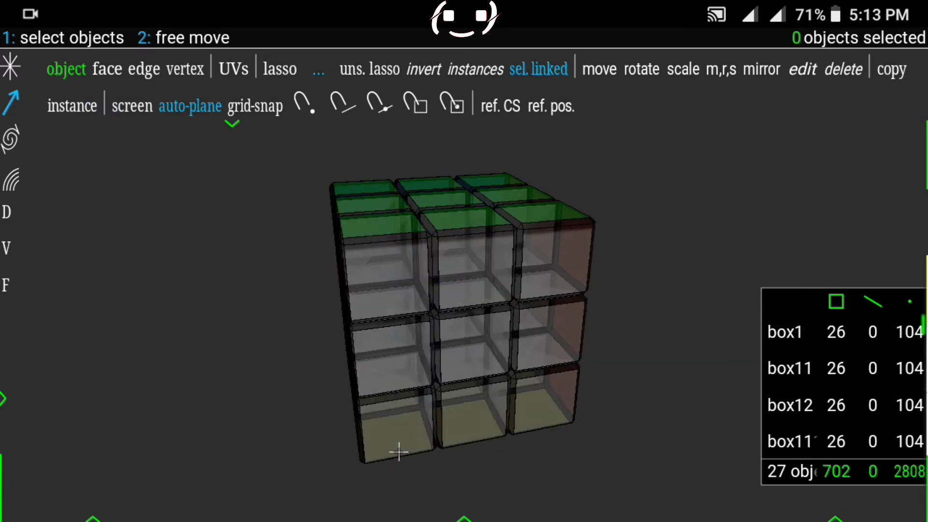
pyautogui.click(7, 212)
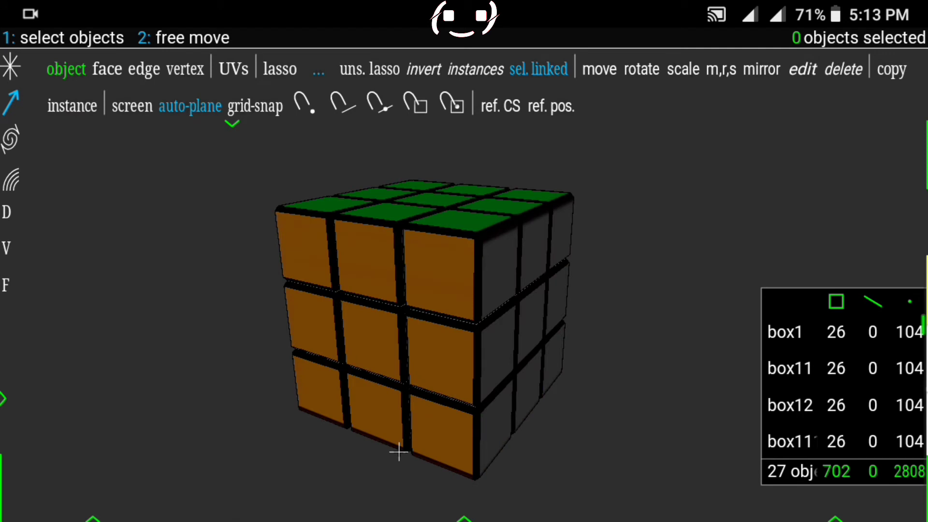
# - Hide the entire interface from the file options, leaving only the textured cube
pyautogui.click(7, 211)
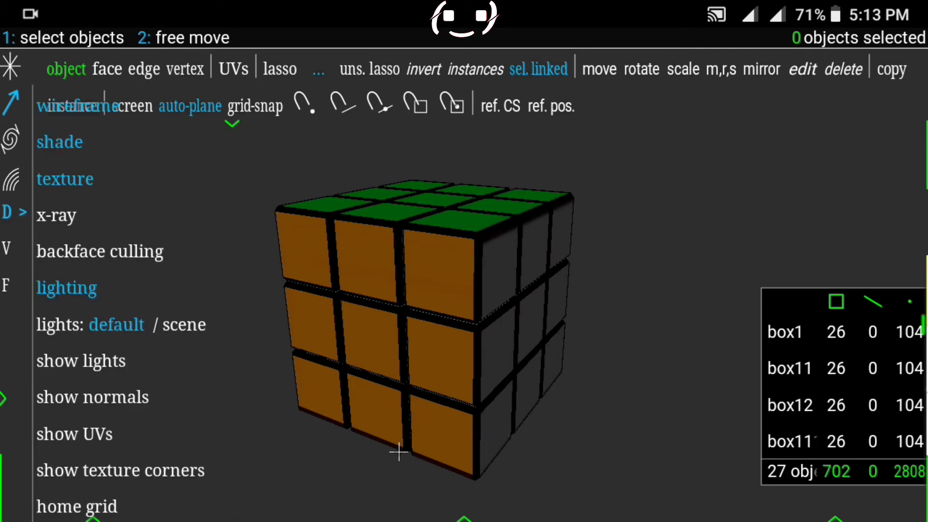
pyautogui.click(6, 285)
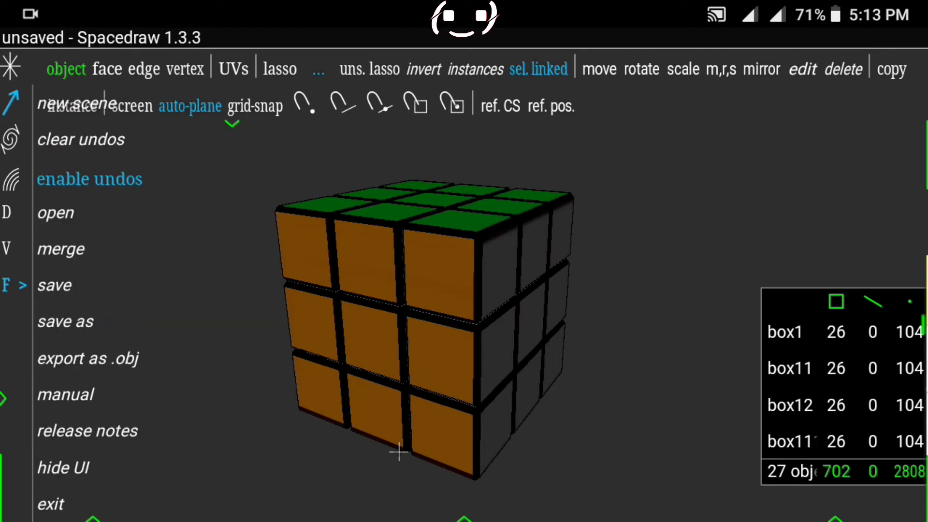
pyautogui.click(62, 468)
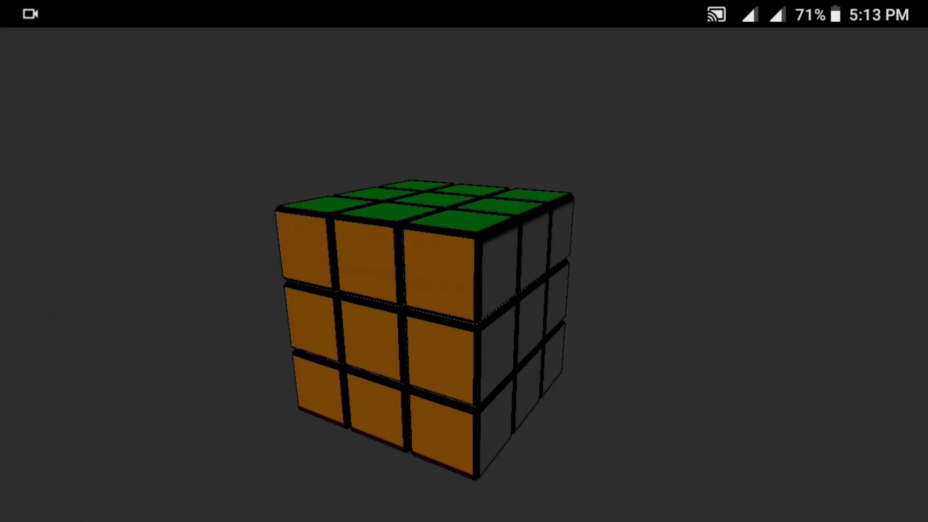